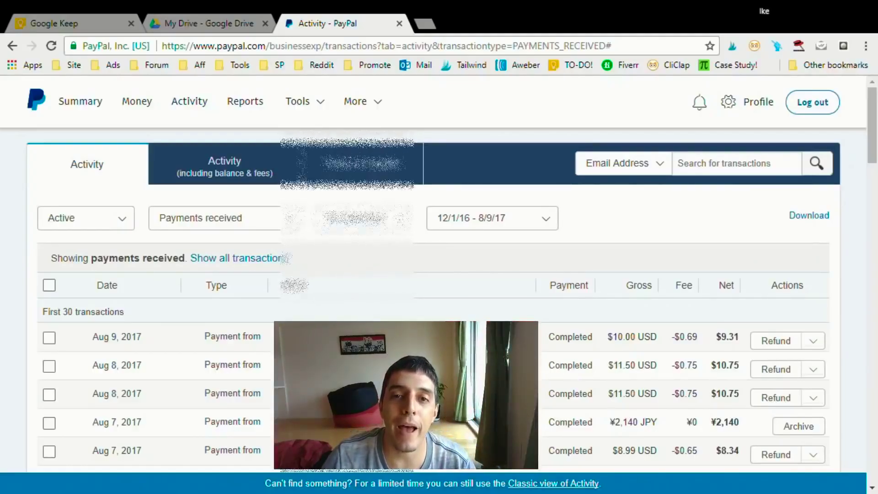
{"action": "scroll", "coordinate": [417, 282], "scroll_direction": "down", "scroll_amount": 2}
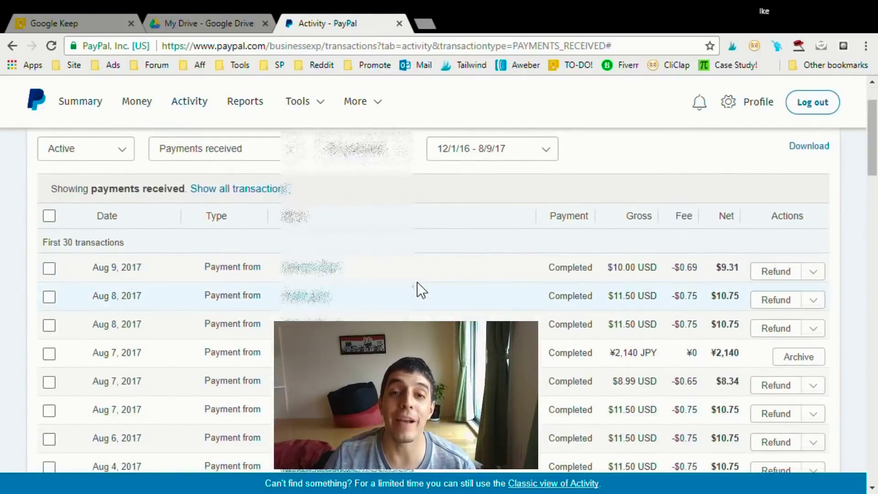
{"action": "scroll", "coordinate": [418, 282], "scroll_direction": "down", "scroll_amount": 2}
{"action": "scroll", "coordinate": [419, 287], "scroll_direction": "down", "scroll_amount": 2}
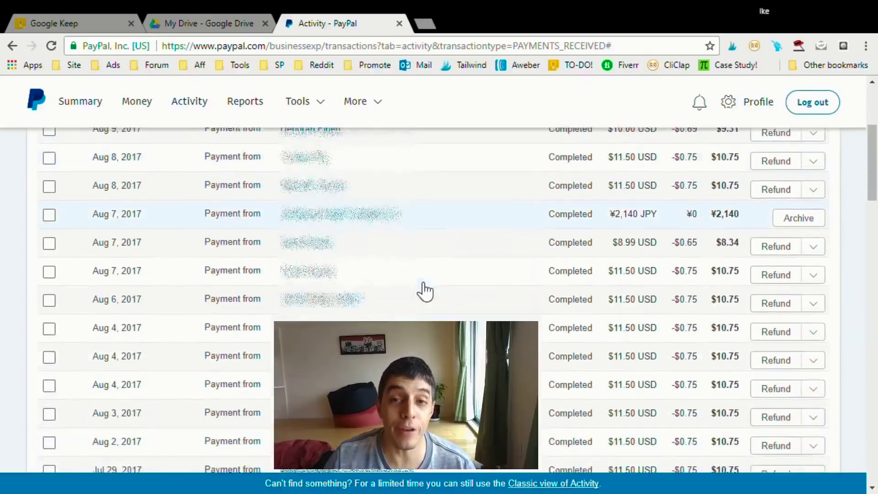
{"action": "scroll", "coordinate": [425, 291], "scroll_direction": "down", "scroll_amount": 1}
{"action": "scroll", "coordinate": [425, 292], "scroll_direction": "down", "scroll_amount": 1}
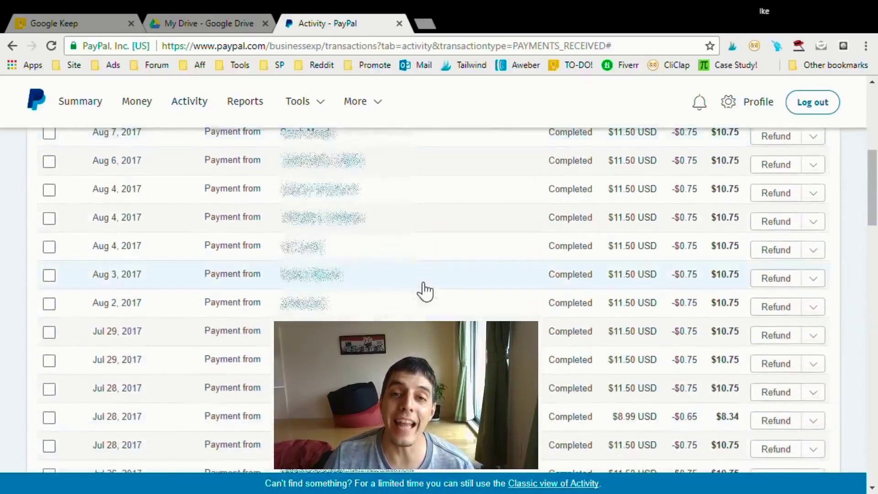
{"action": "scroll", "coordinate": [424, 291], "scroll_direction": "down", "scroll_amount": 1}
{"action": "scroll", "coordinate": [424, 292], "scroll_direction": "down", "scroll_amount": 1}
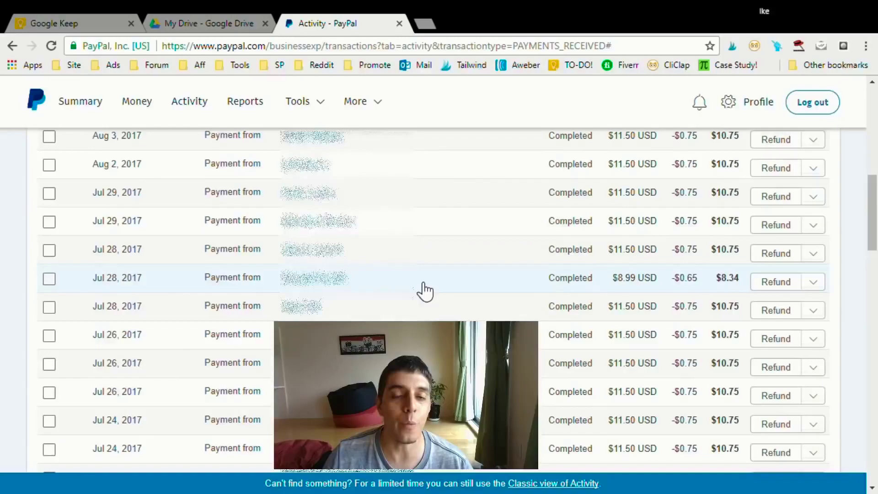
{"action": "scroll", "coordinate": [424, 291], "scroll_direction": "down", "scroll_amount": 2}
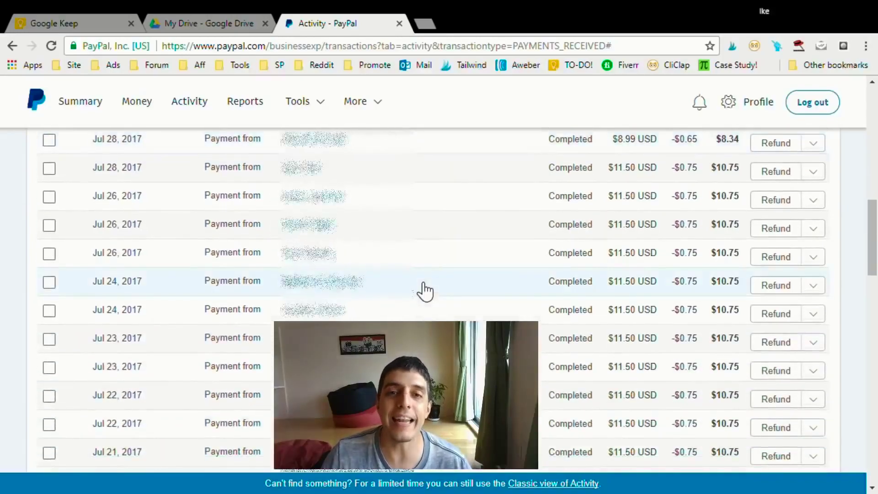
{"action": "scroll", "coordinate": [424, 291], "scroll_direction": "down", "scroll_amount": 2}
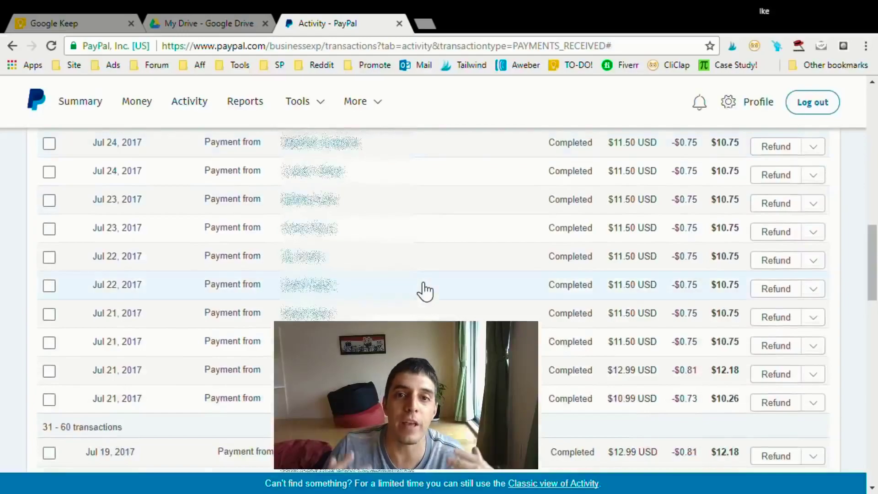
{"action": "scroll", "coordinate": [425, 291], "scroll_direction": "down", "scroll_amount": 1}
{"action": "scroll", "coordinate": [424, 291], "scroll_direction": "down", "scroll_amount": 1}
{"action": "scroll", "coordinate": [425, 291], "scroll_direction": "down", "scroll_amount": 2}
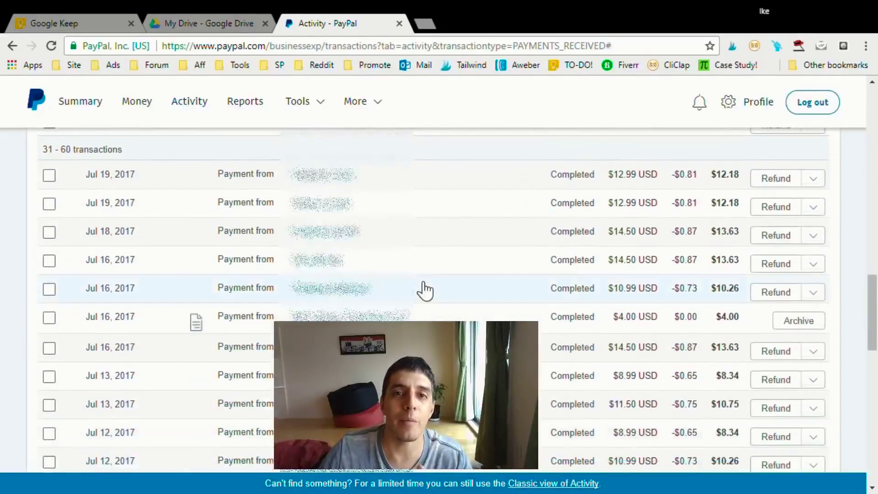
{"action": "scroll", "coordinate": [424, 291], "scroll_direction": "down", "scroll_amount": 2}
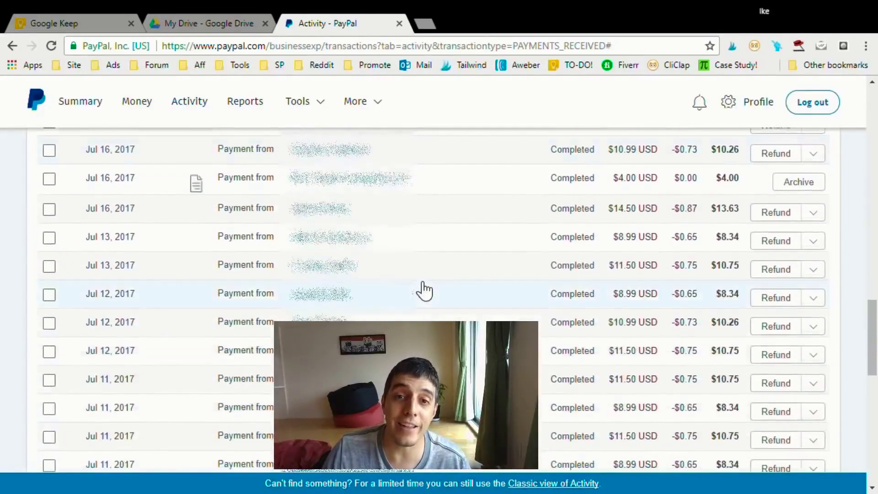
{"action": "scroll", "coordinate": [424, 291], "scroll_direction": "down", "scroll_amount": 1}
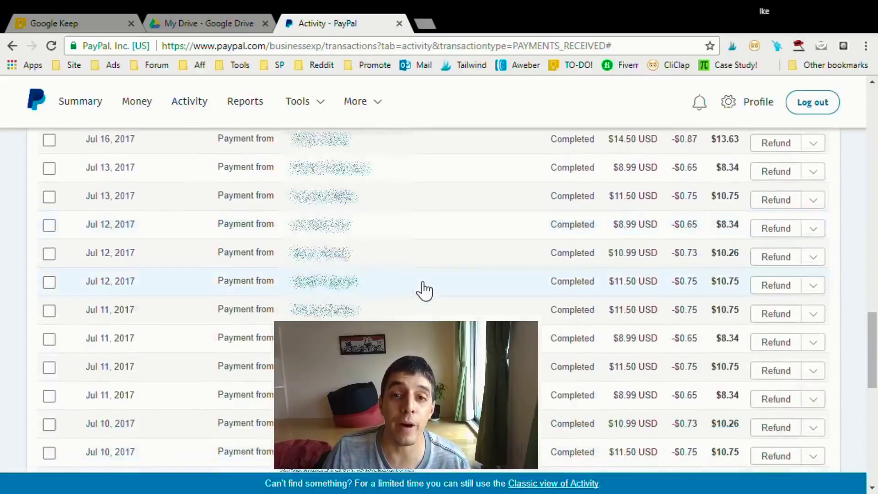
{"action": "scroll", "coordinate": [425, 291], "scroll_direction": "down", "scroll_amount": 1}
{"action": "scroll", "coordinate": [424, 291], "scroll_direction": "down", "scroll_amount": 1}
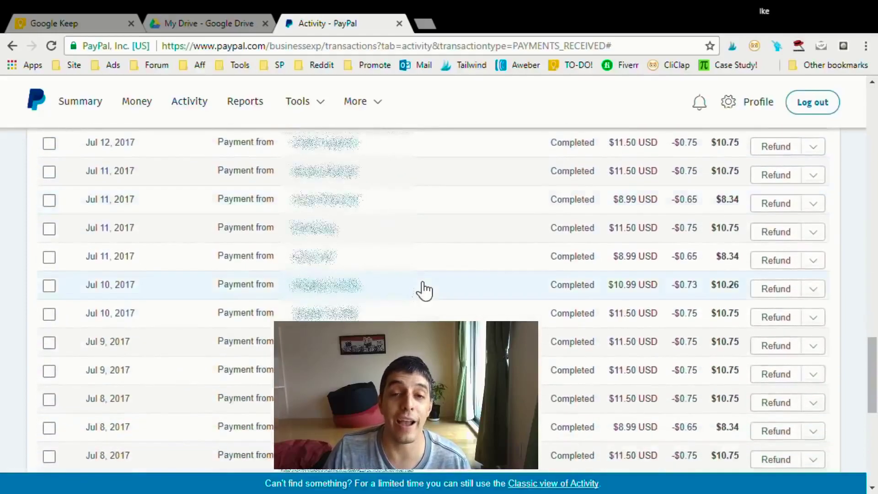
{"action": "scroll", "coordinate": [425, 291], "scroll_direction": "down", "scroll_amount": 1}
{"action": "scroll", "coordinate": [425, 291], "scroll_direction": "down", "scroll_amount": 1}
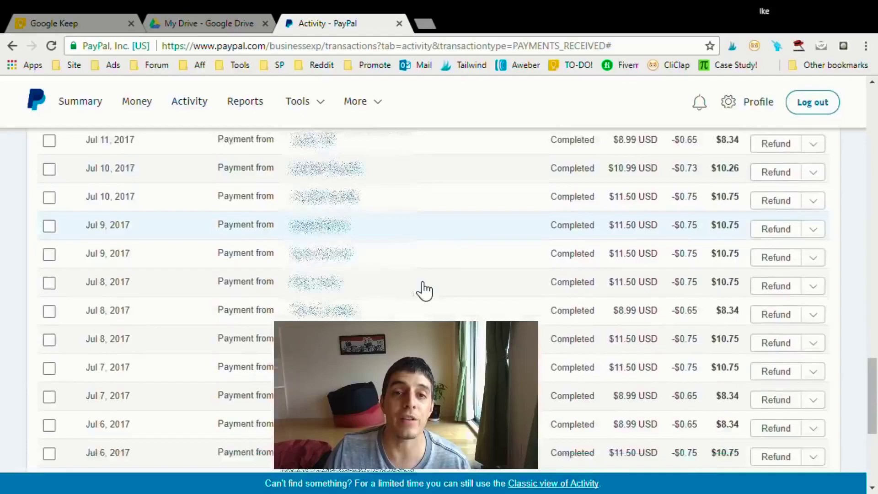
{"action": "scroll", "coordinate": [424, 291], "scroll_direction": "down", "scroll_amount": 2}
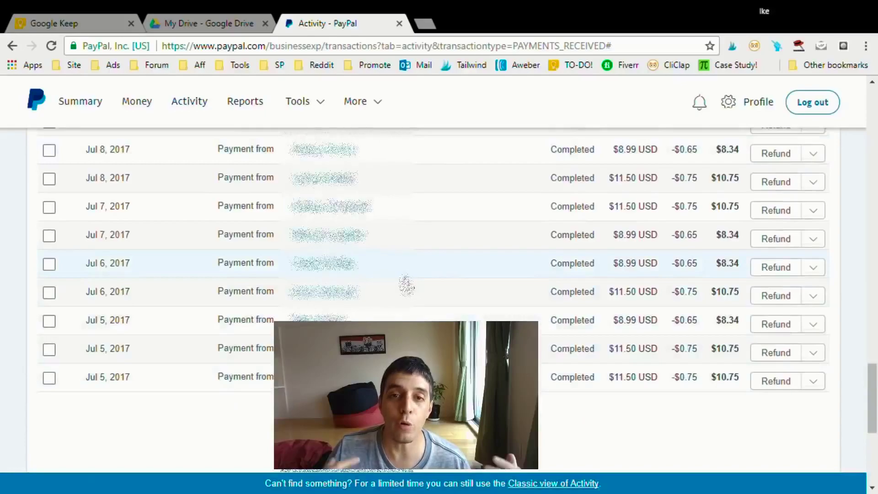
{"action": "scroll", "coordinate": [406, 286], "scroll_direction": "down", "scroll_amount": 1}
{"action": "scroll", "coordinate": [407, 286], "scroll_direction": "down", "scroll_amount": 2}
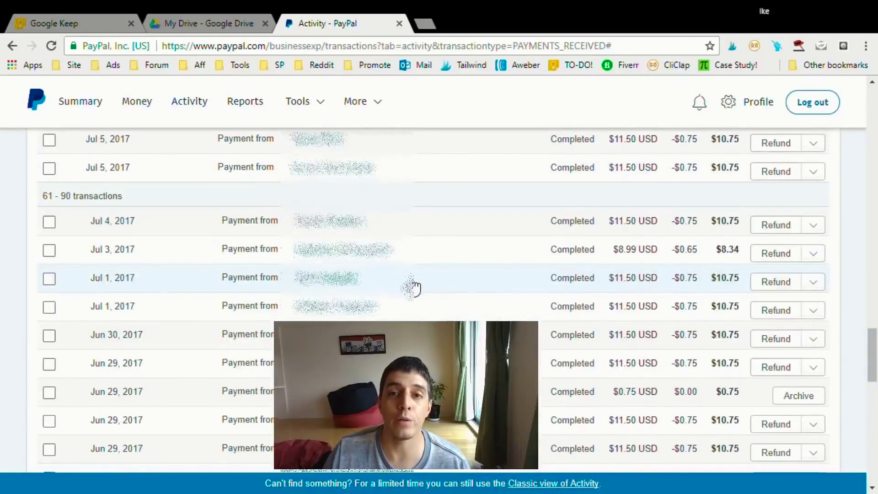
{"action": "scroll", "coordinate": [411, 287], "scroll_direction": "down", "scroll_amount": 3}
{"action": "scroll", "coordinate": [412, 287], "scroll_direction": "down", "scroll_amount": 2}
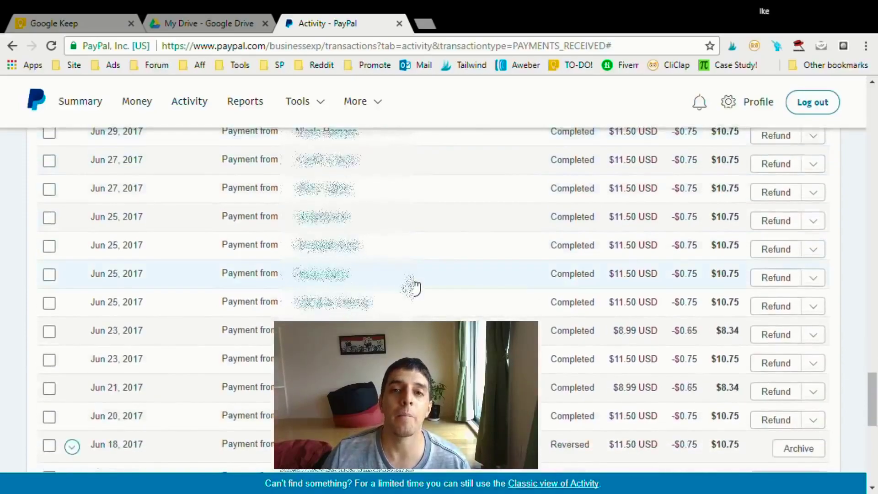
{"action": "scroll", "coordinate": [413, 287], "scroll_direction": "down", "scroll_amount": 2}
{"action": "scroll", "coordinate": [412, 287], "scroll_direction": "down", "scroll_amount": 2}
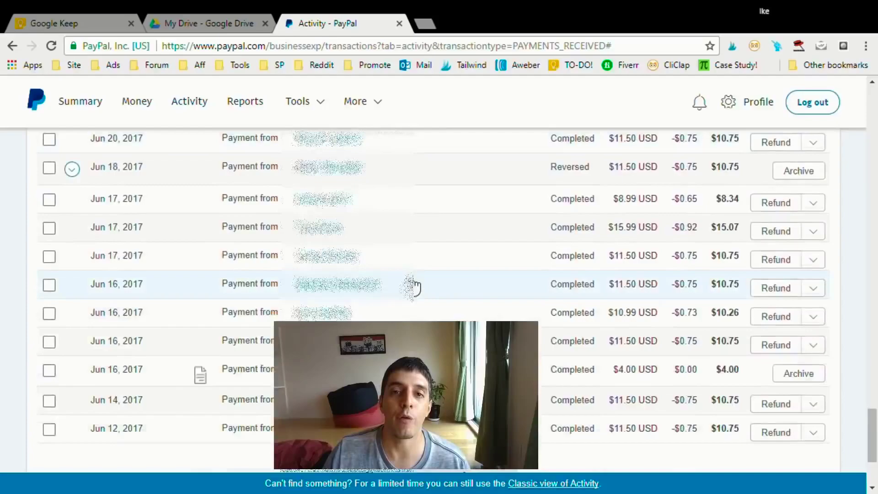
{"action": "scroll", "coordinate": [412, 287], "scroll_direction": "down", "scroll_amount": 2}
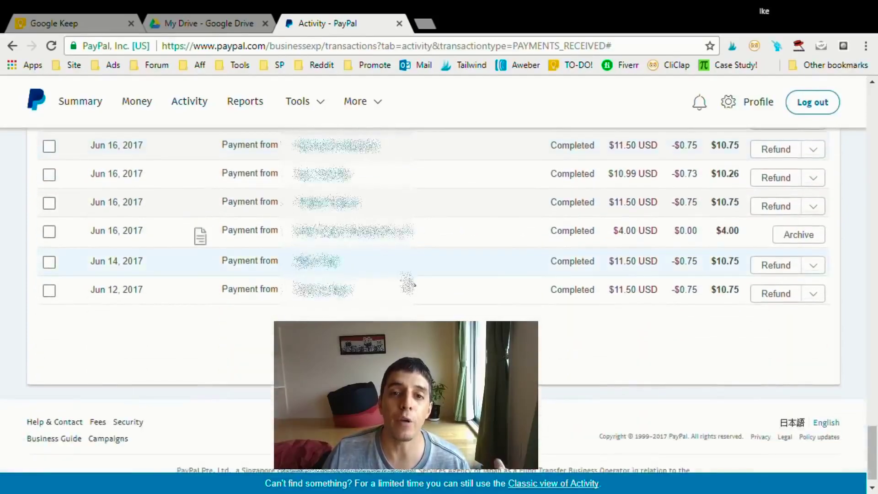